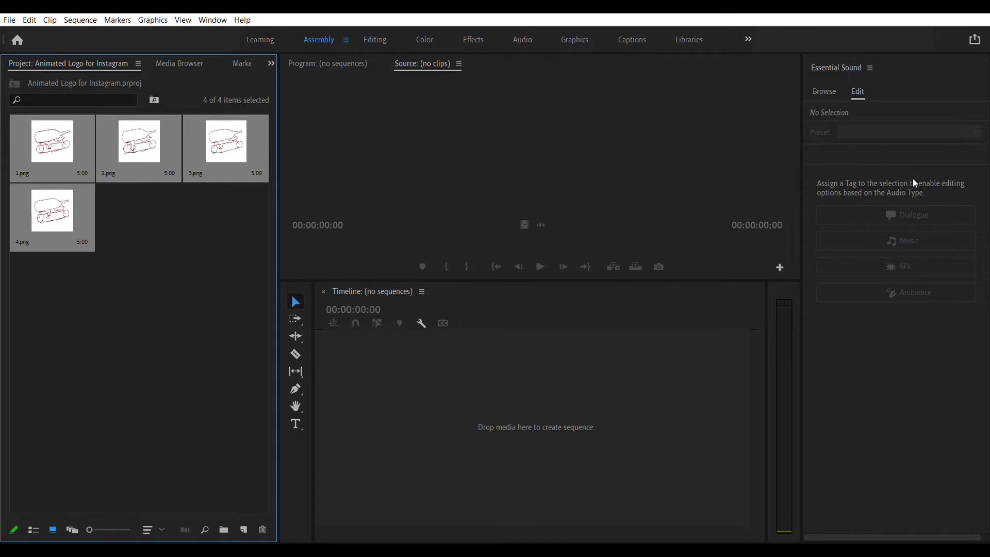
Step: Lay 1.png–4.png in order on V1, each trimmed short to total 20 frames, and return to the start
left_click(55, 127)
left_click_drag(55, 127, 341, 397)
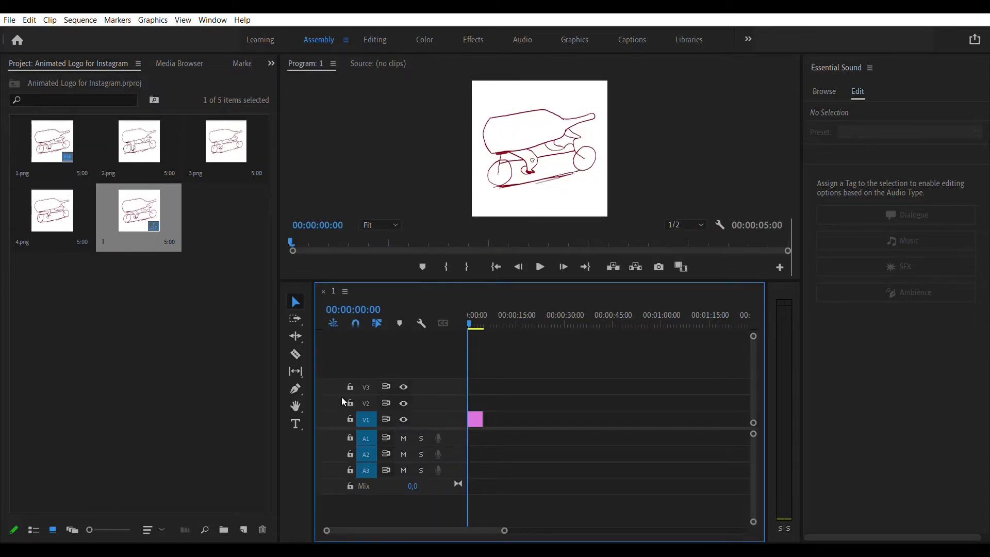
left_click_drag(600, 407, 515, 404)
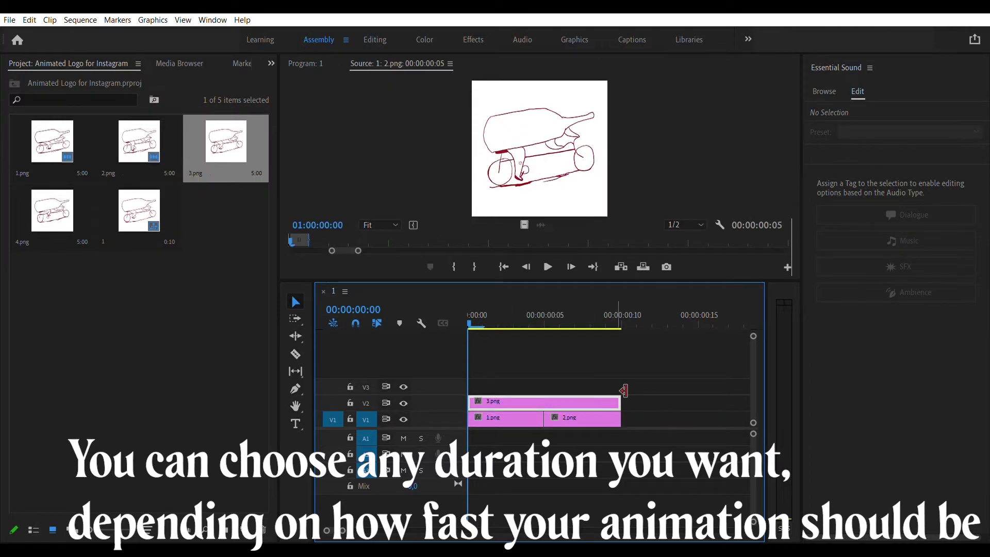
left_click_drag(622, 401, 694, 419)
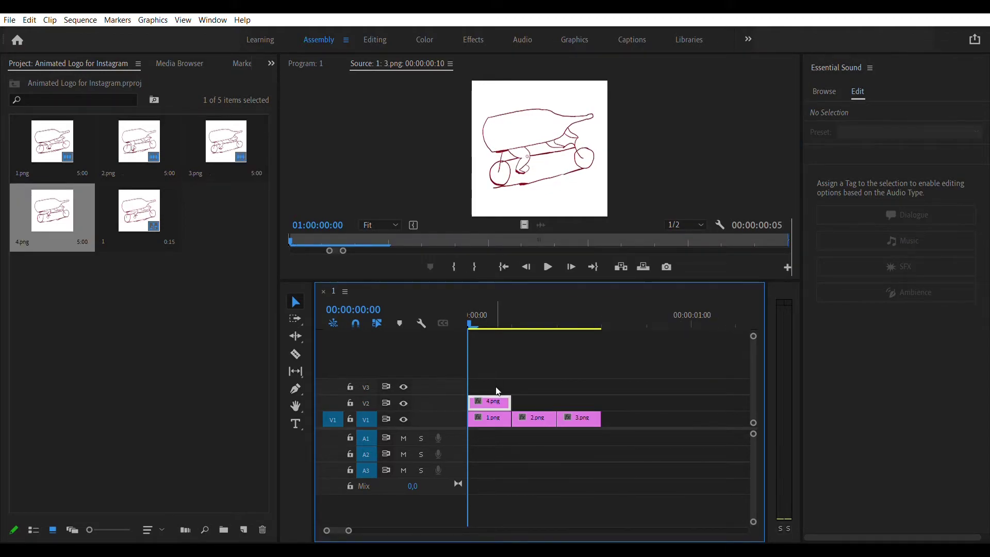
left_click_drag(497, 392, 632, 405)
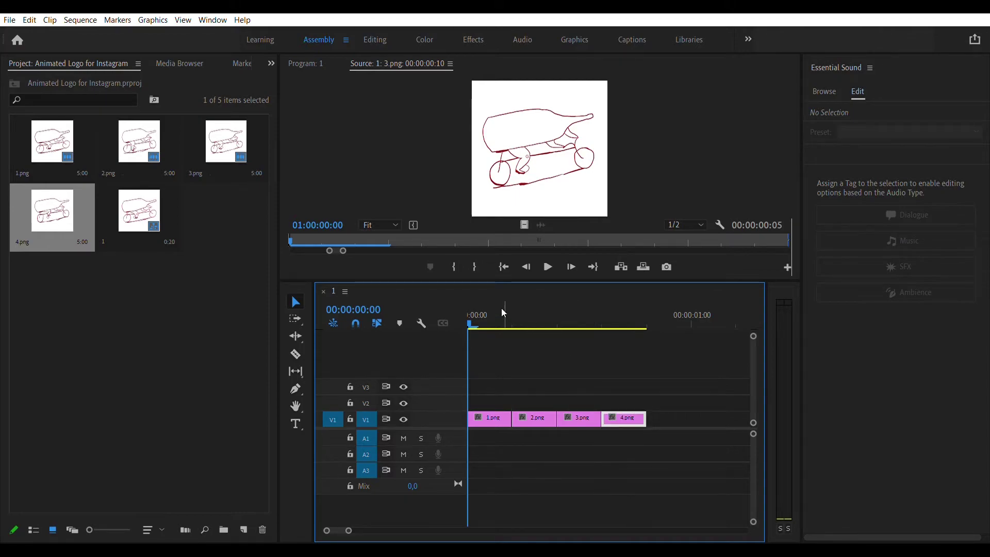
left_click_drag(502, 312, 476, 330)
Step: Copy the four 1.png–4.png clips and paste the cycle five times to reach 00:00:24:20
left_click_drag(493, 378, 634, 448)
key("ctrl+c")
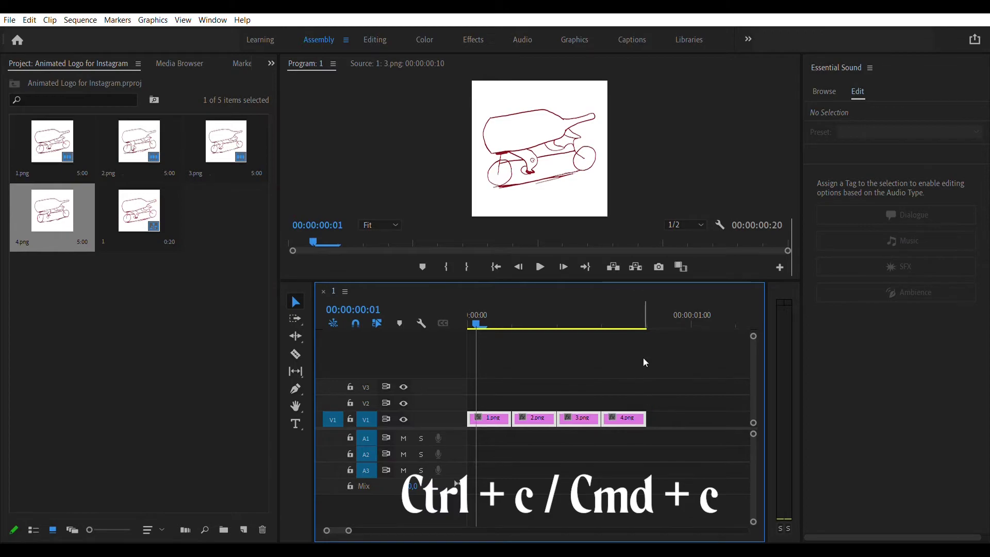
key("ctrl+v")
key("ctrl+v")
key("ctrl+v")
key("ctrl+v")
key("ctrl+v")
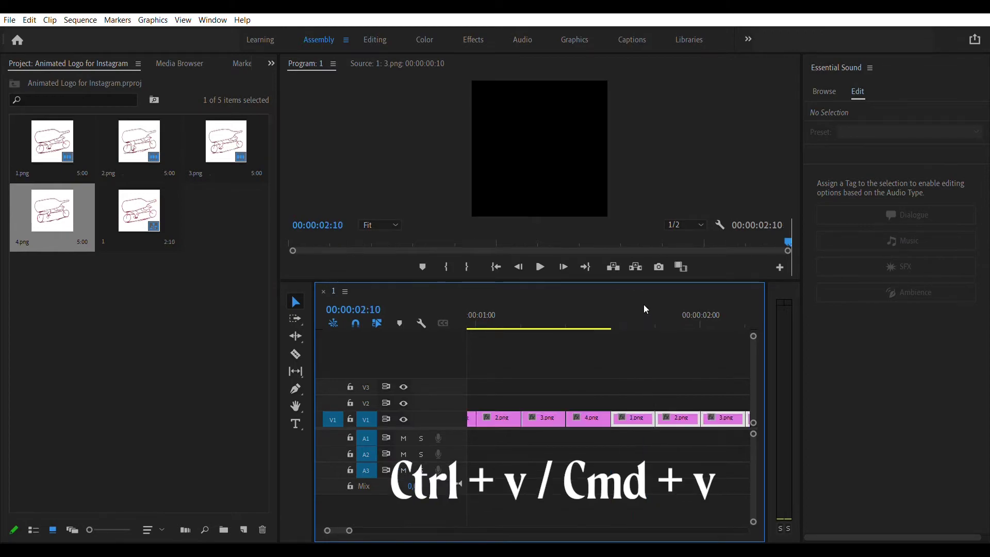
key("ctrl+v")
key("ctrl+v")
key("ctrl+v")
key("ctrl+v")
key("ctrl+v")
key("ctrl+v")
key("ctrl+v")
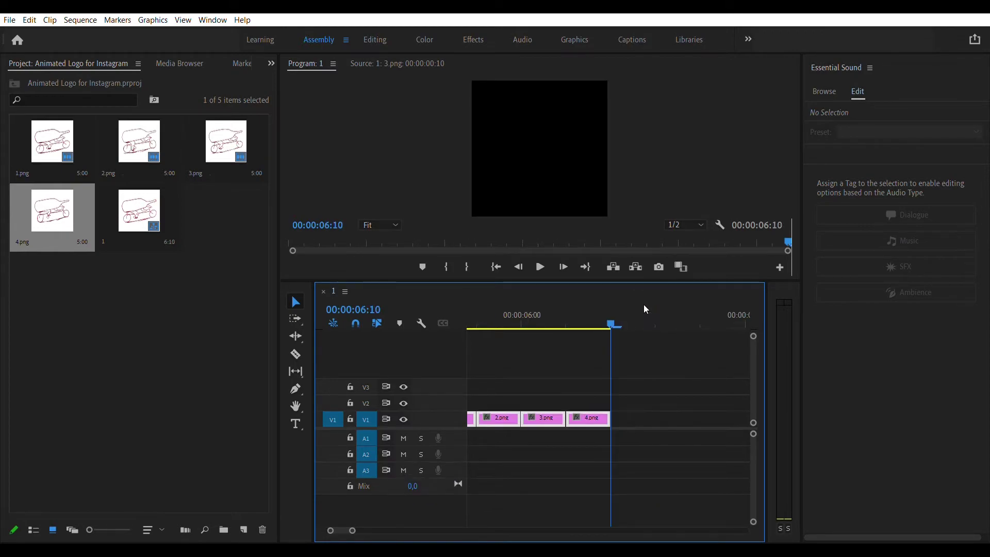
key("ctrl+v")
key("ctrl+v")
key("ctrl+v")
key("ctrl+v")
key("ctrl+v")
key("ctrl+v")
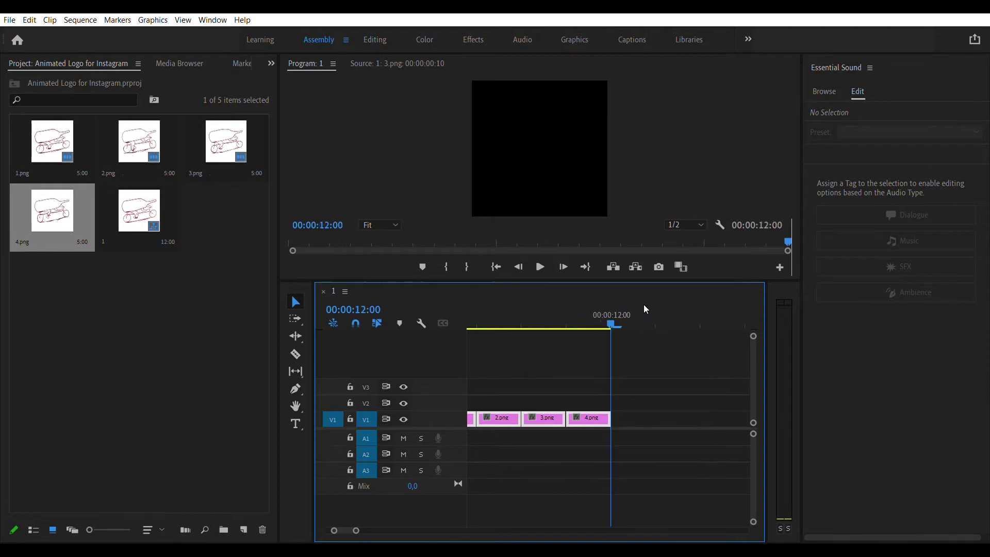
key("ctrl+v")
key("ctrl+v")
key("ctrl+v")
key("ctrl+v")
key("ctrl+v")
key("ctrl+v")
key("ctrl+v")
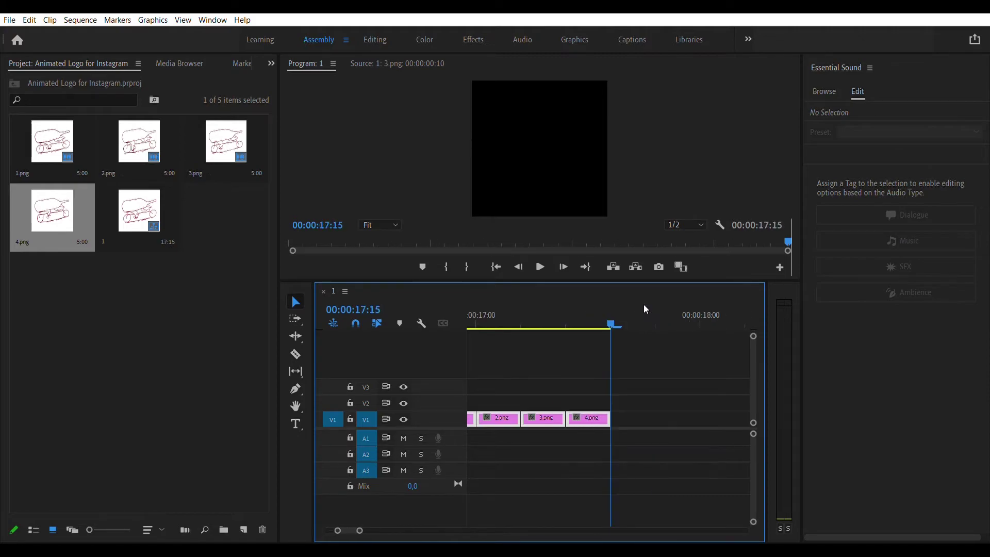
key("ctrl+v")
key("ctrl+v")
key("ctrl+v")
key("ctrl+v")
key("ctrl+v")
key("ctrl+v")
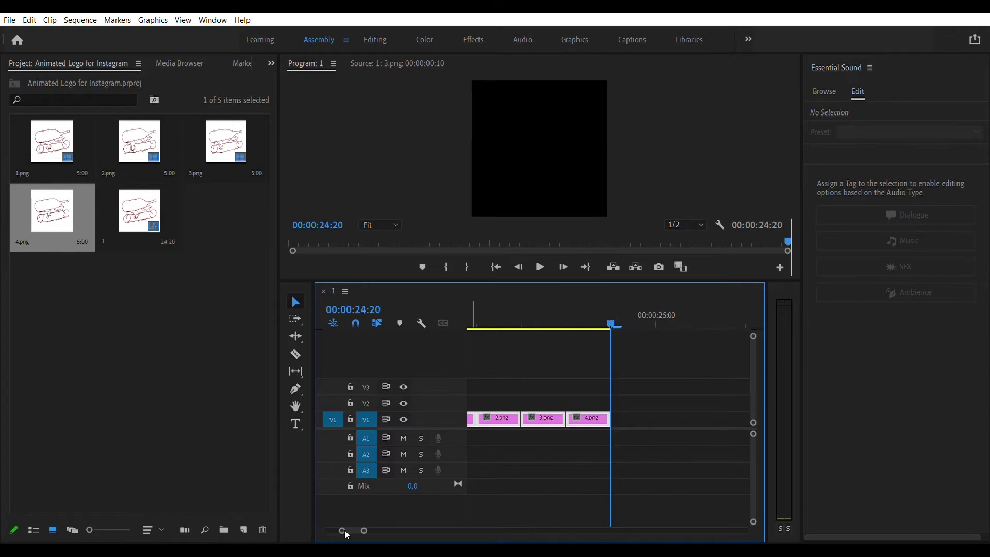
Step: Rewind to the start, enlarge the Program monitor and play the 24:20 bike loop
left_click_drag(370, 525, 446, 507)
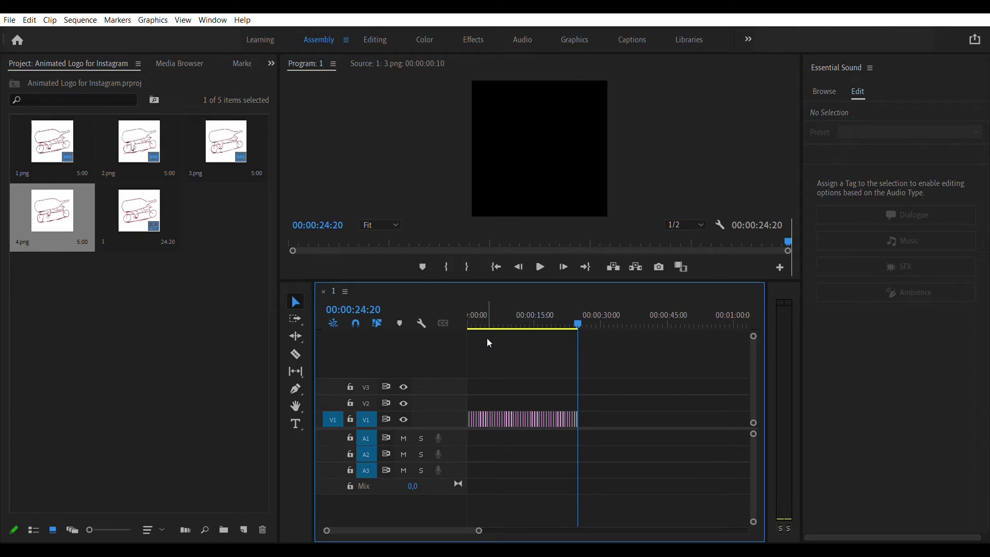
key("Home")
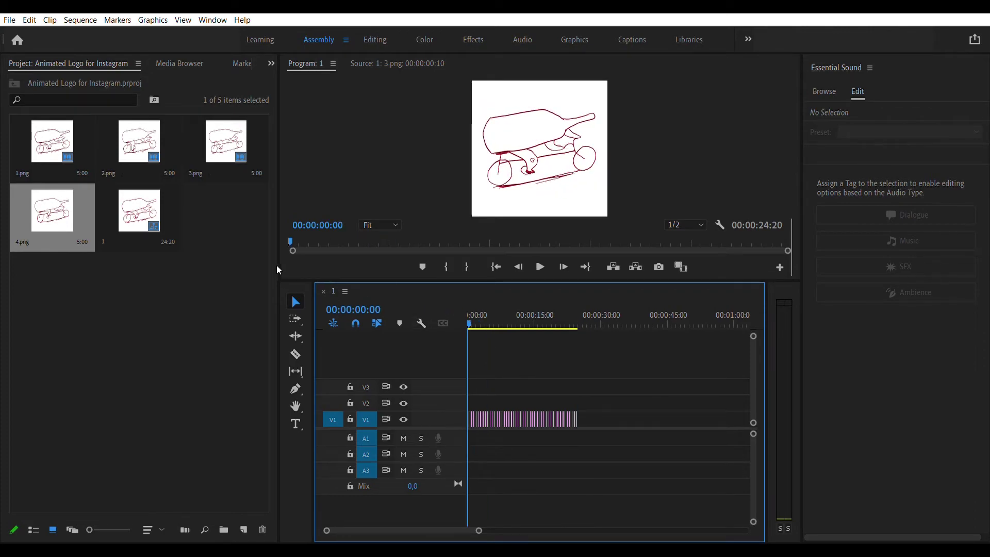
left_click_drag(289, 270, 305, 319)
key("space")
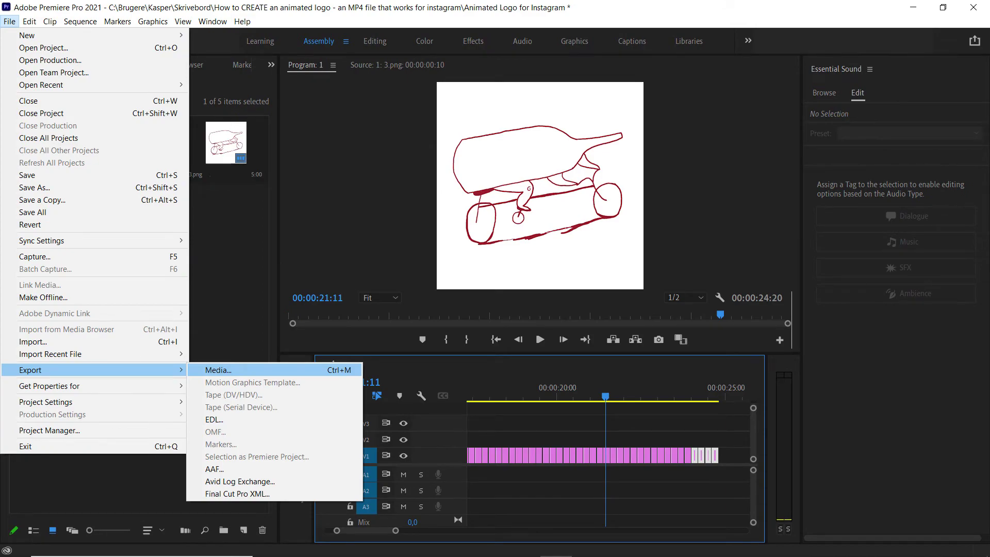
Step: Bring up the Export Settings for sequence 1
key("Return")
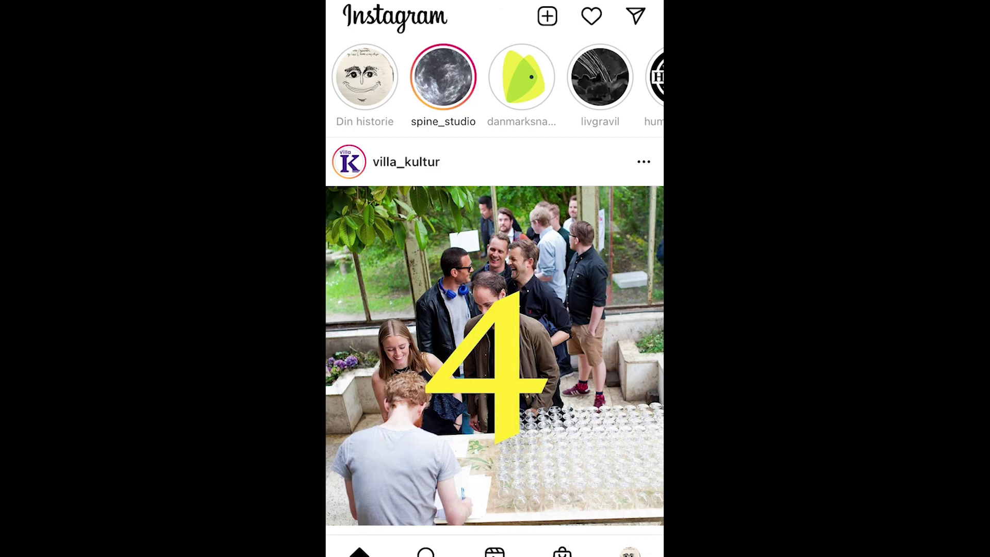
Step: Start a new Instagram post with the bottle-on-bike video and continue to Filtre
left_click(547, 16)
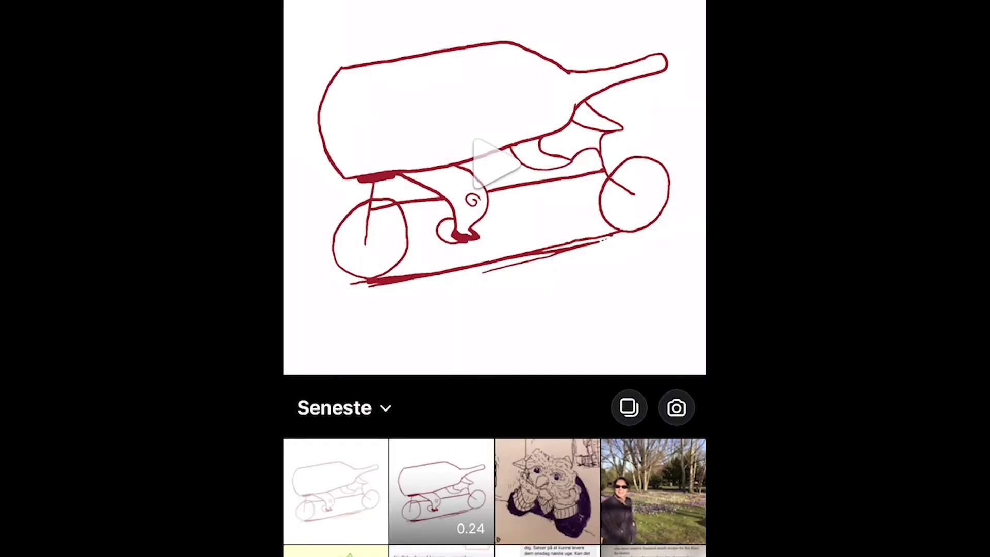
left_click(662, 0)
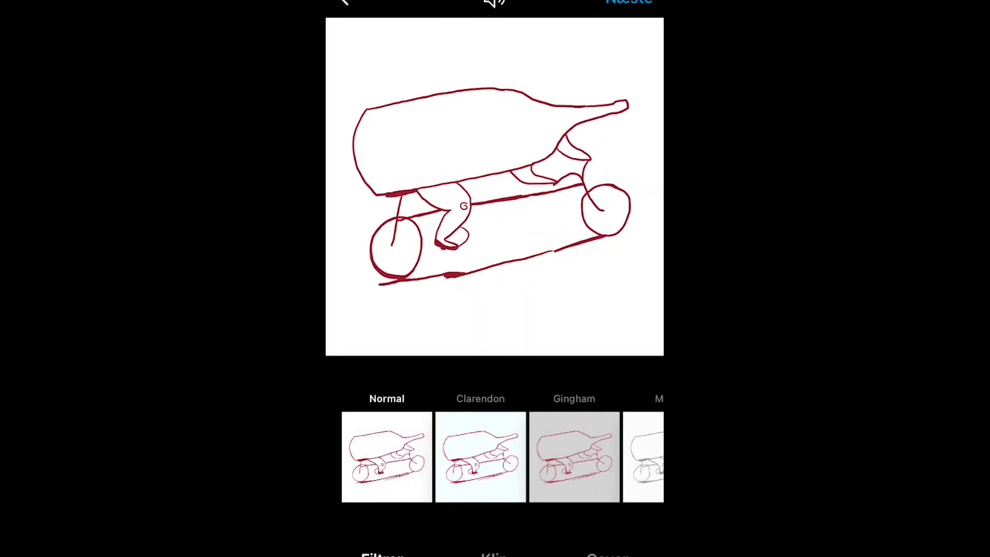